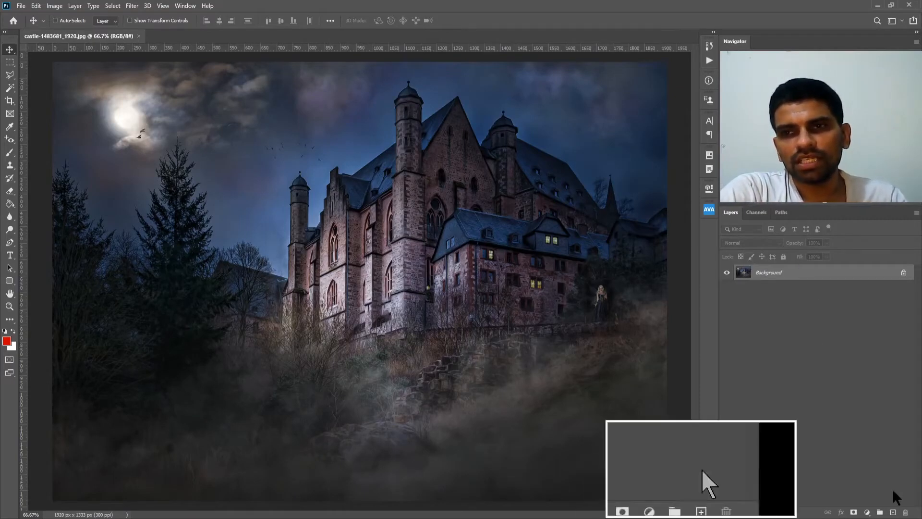
Step: Add a new layer above the Background and name it Fog
left_click(893, 512)
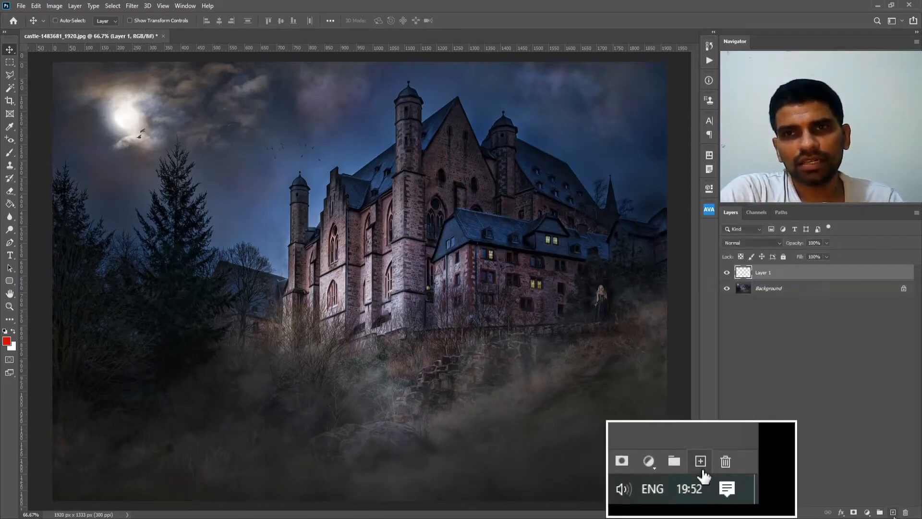
double_click(764, 272)
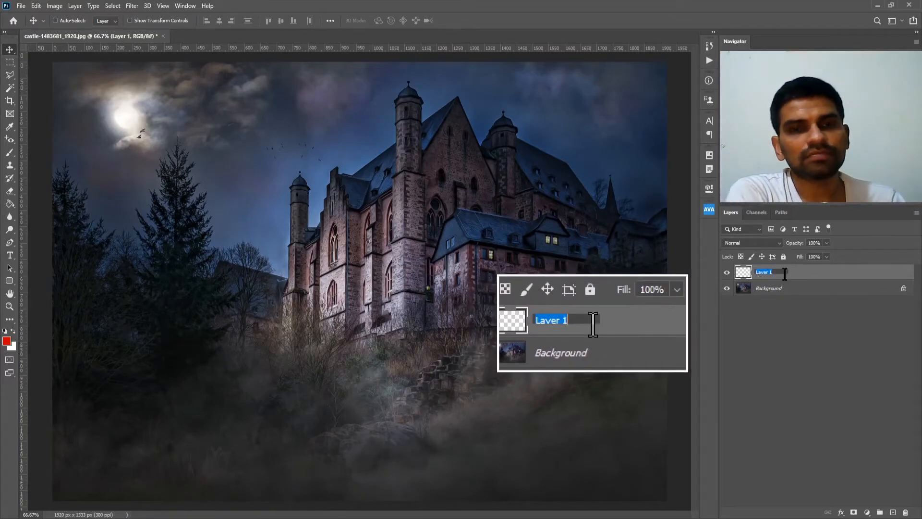
type("Fog")
key("Return")
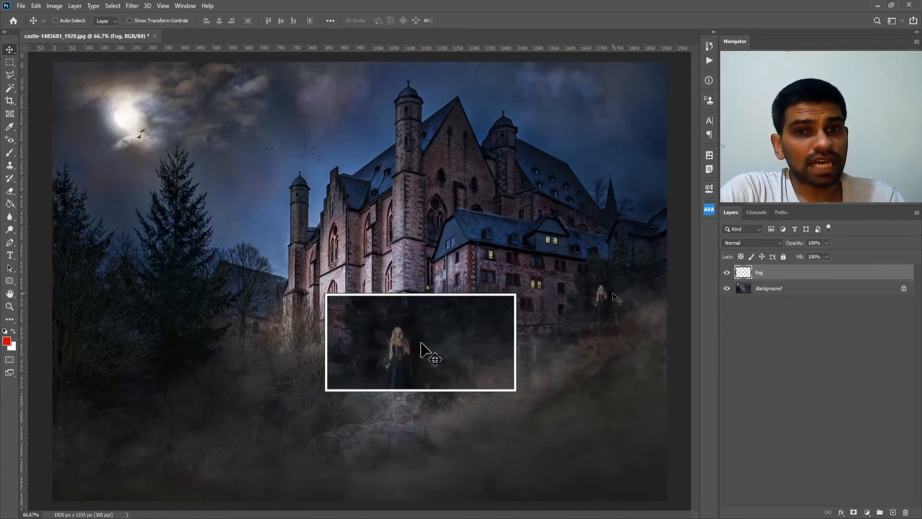
Step: Reset the colors to default black and white, fill the Fog layer with black and render Clouds on it
left_click(5, 332)
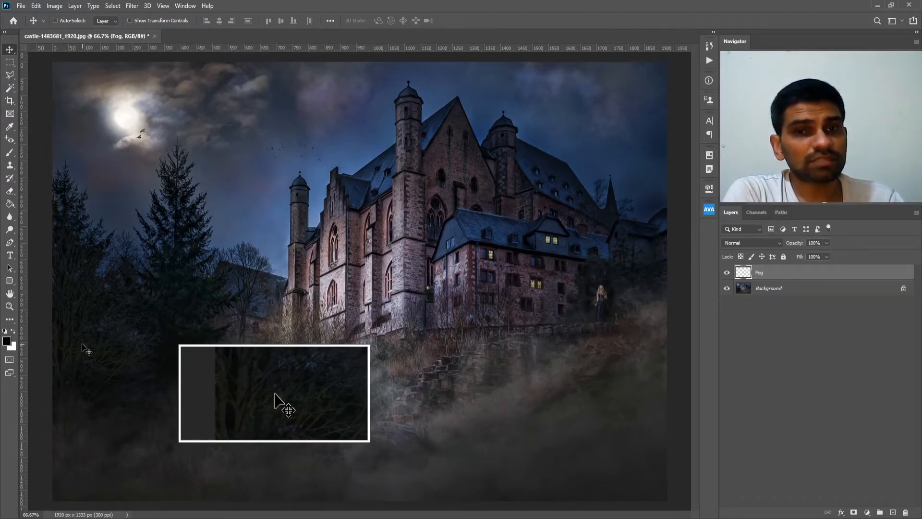
key("alt+BackSpace")
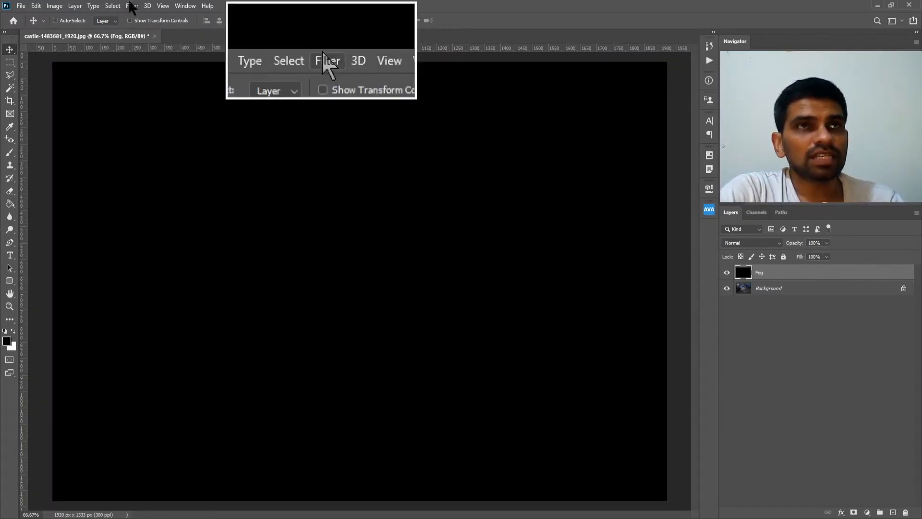
left_click(131, 6)
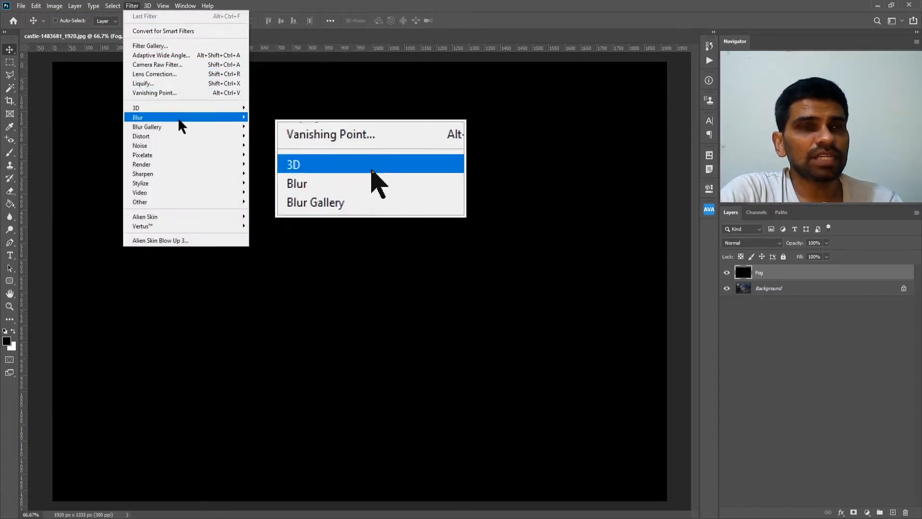
mouse_move(181, 163)
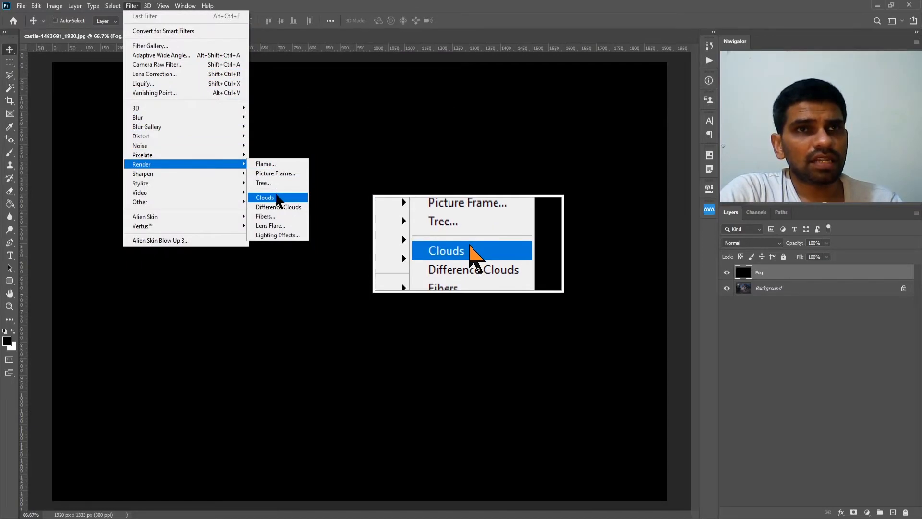
left_click(278, 198)
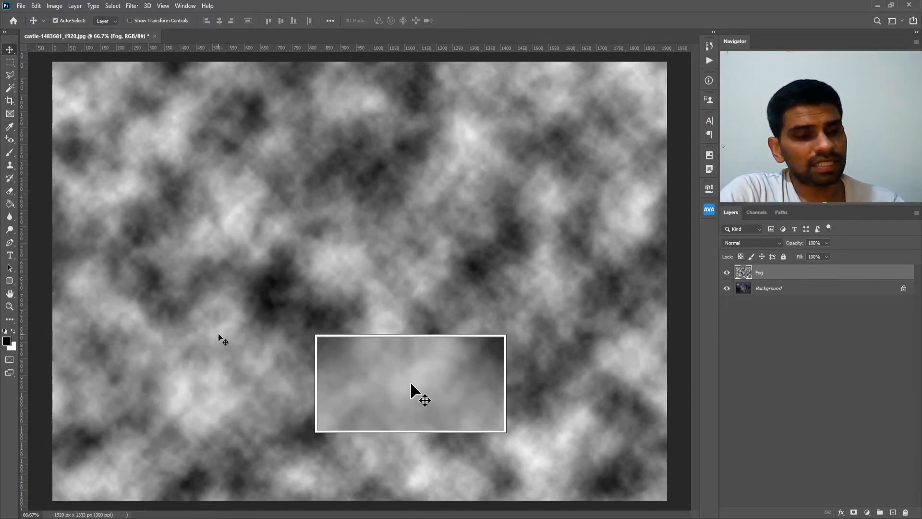
Step: Darken the clouds on the Fog layer with Levels, setting the shadow input level to 62
key("ctrl+l")
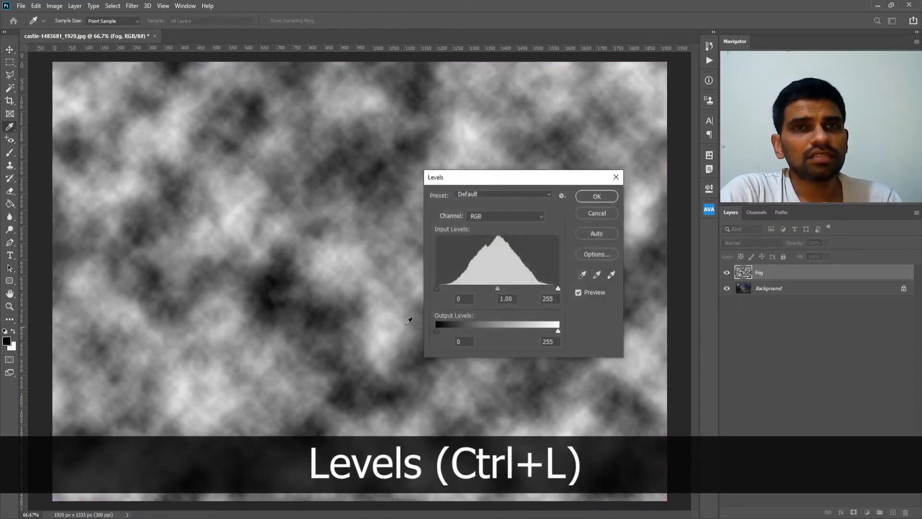
left_click_drag(436, 289, 466, 288)
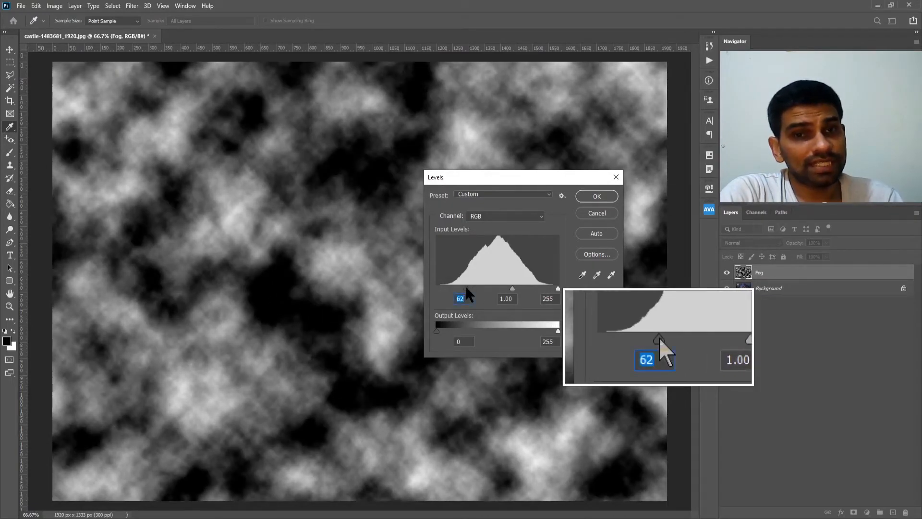
left_click(586, 195)
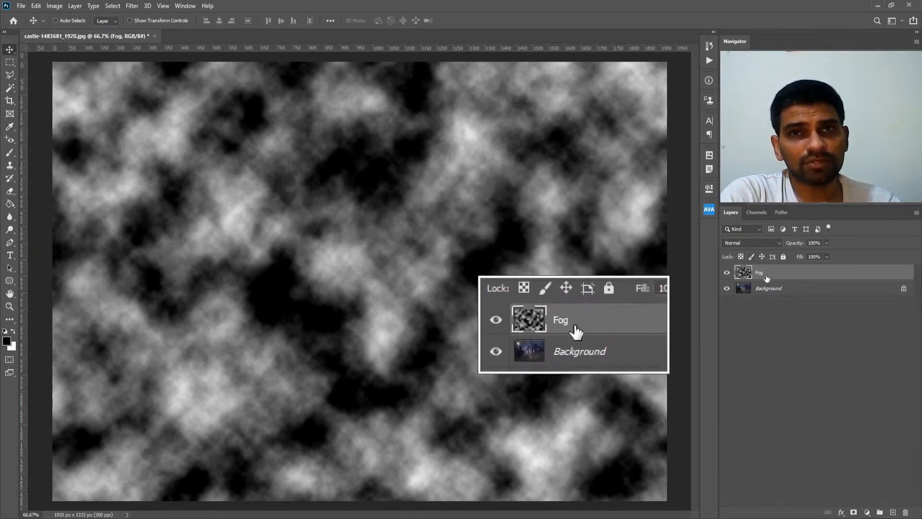
Step: Set the Fog layer's blend mode to Screen and its opacity to 43%
left_click(749, 243)
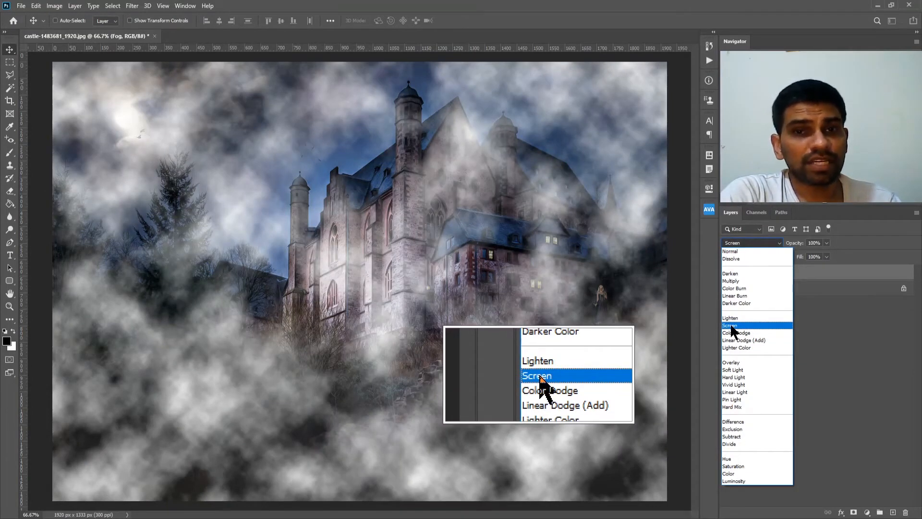
left_click(731, 326)
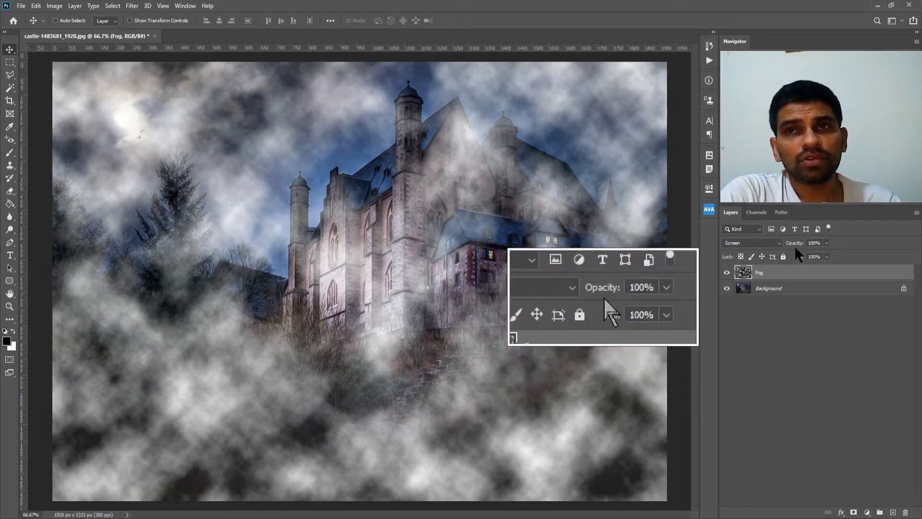
left_click(825, 242)
left_click_drag(826, 252, 797, 253)
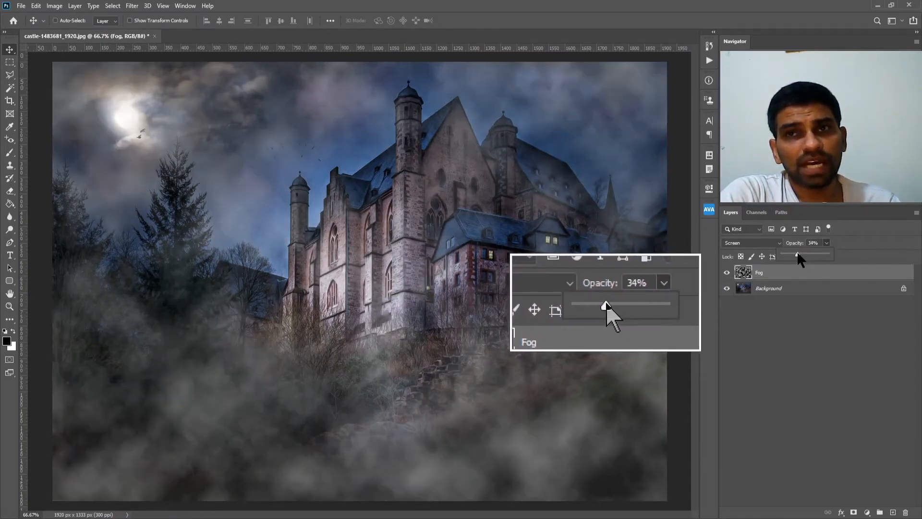
left_click_drag(797, 253, 801, 253)
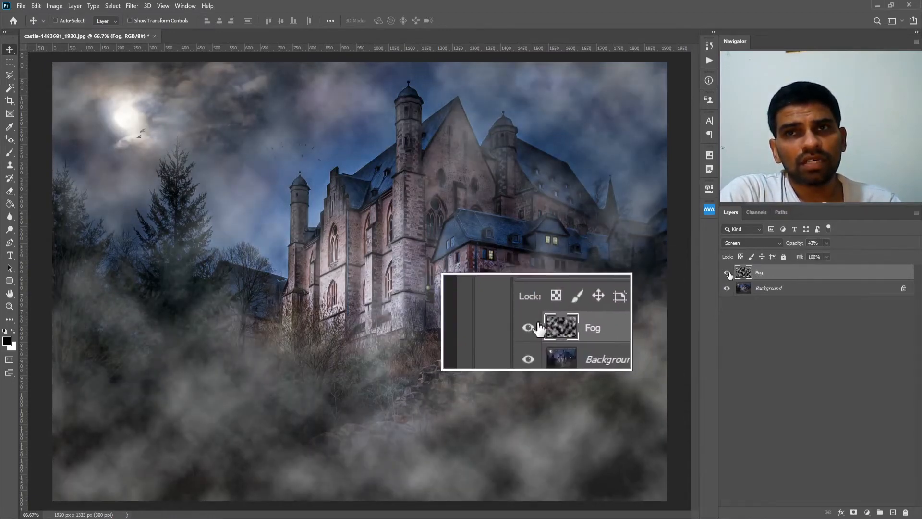
Step: Compare the image with and without the Fog layer, and leave that layer hidden
left_click(726, 273)
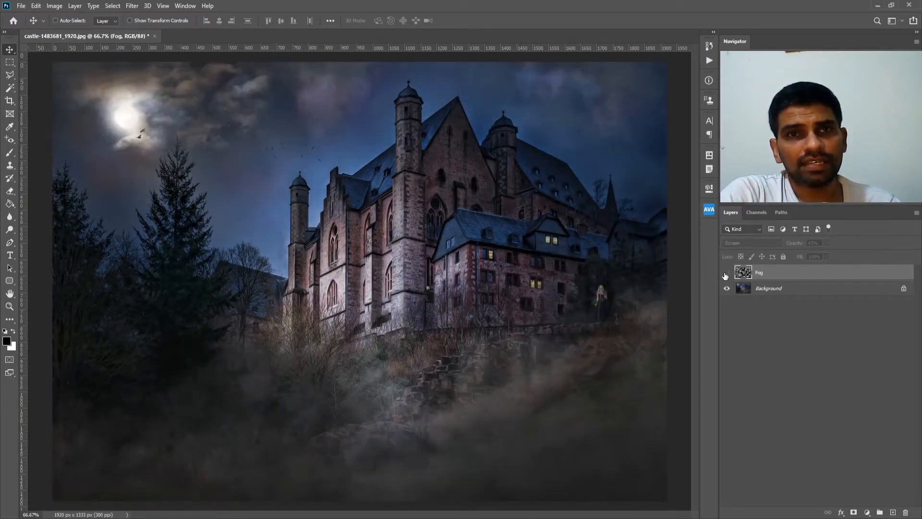
left_click(726, 274)
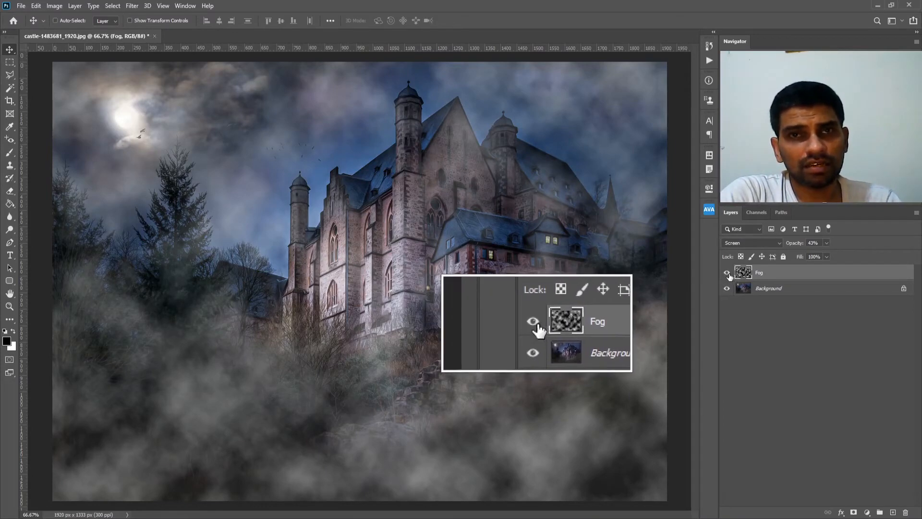
left_click(728, 273)
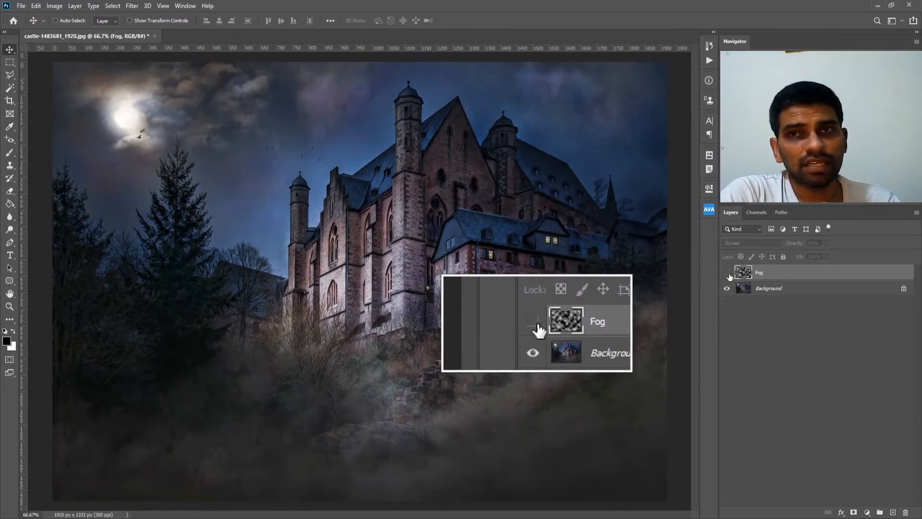
Step: Add a new layer named Rain above the Fog layer and fill it with the black foreground color
left_click(894, 512)
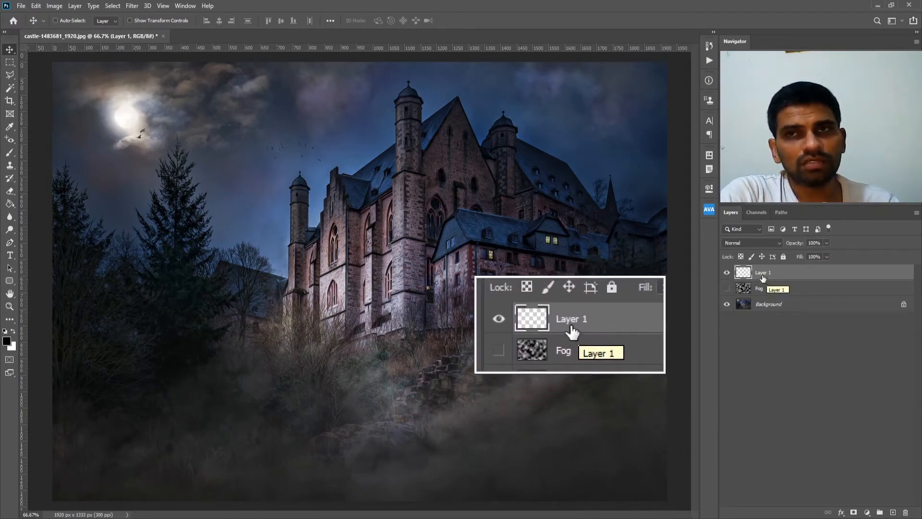
double_click(766, 277)
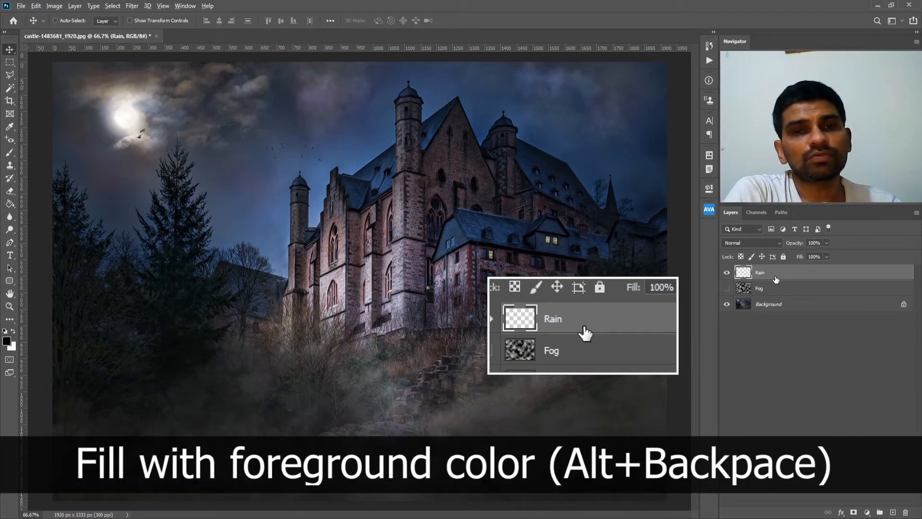
key("alt+BackSpace")
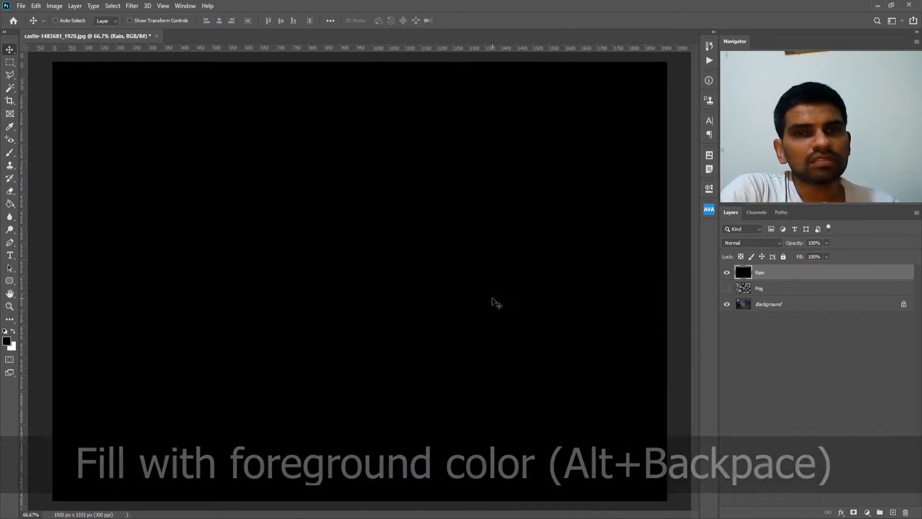
Step: Apply Add Noise to the Rain layer with an amount of 30.46%, Gaussian distribution and Monochromatic
left_click(132, 6)
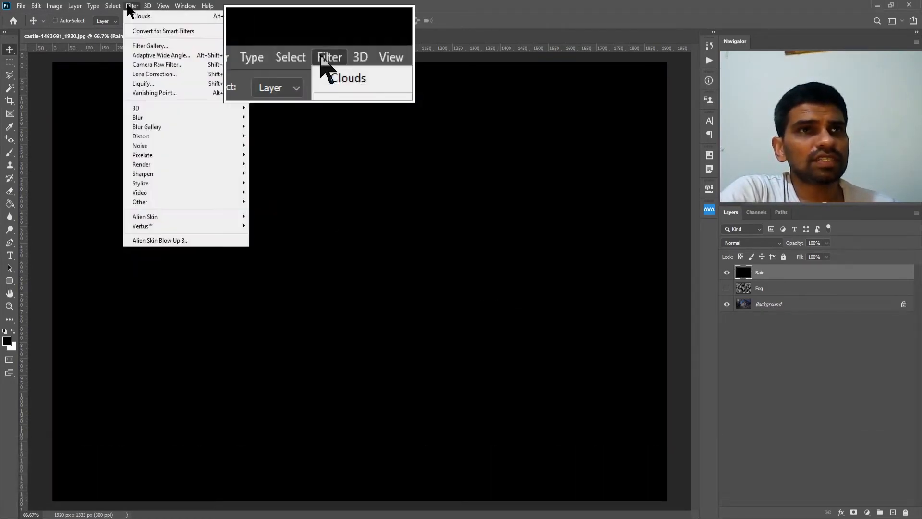
mouse_move(157, 143)
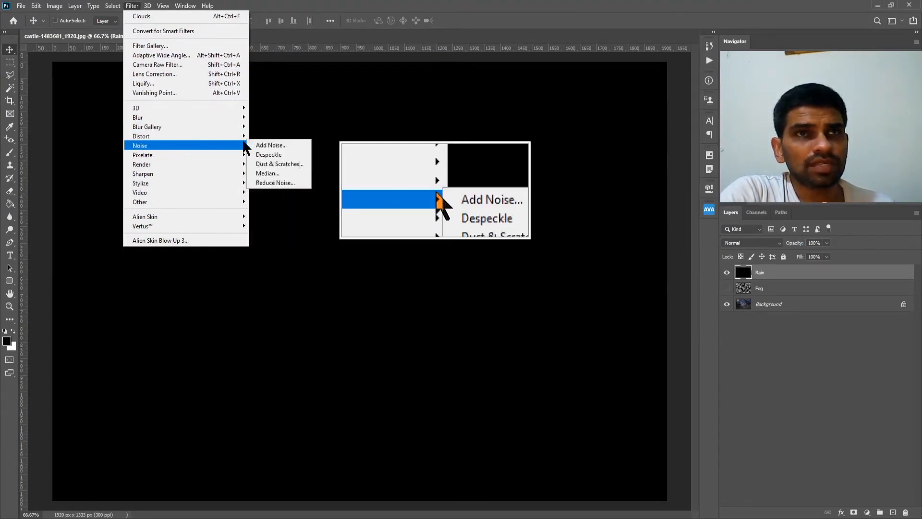
left_click(264, 146)
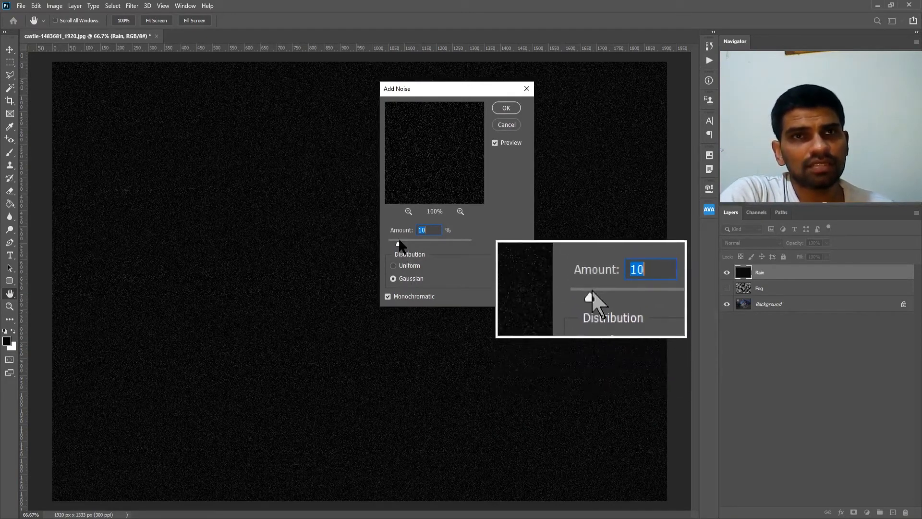
left_click_drag(399, 245, 417, 245)
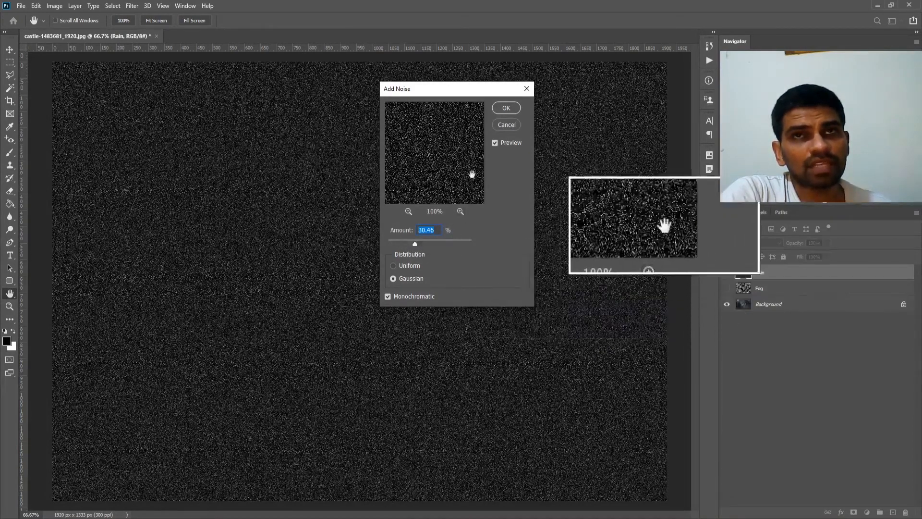
left_click(499, 109)
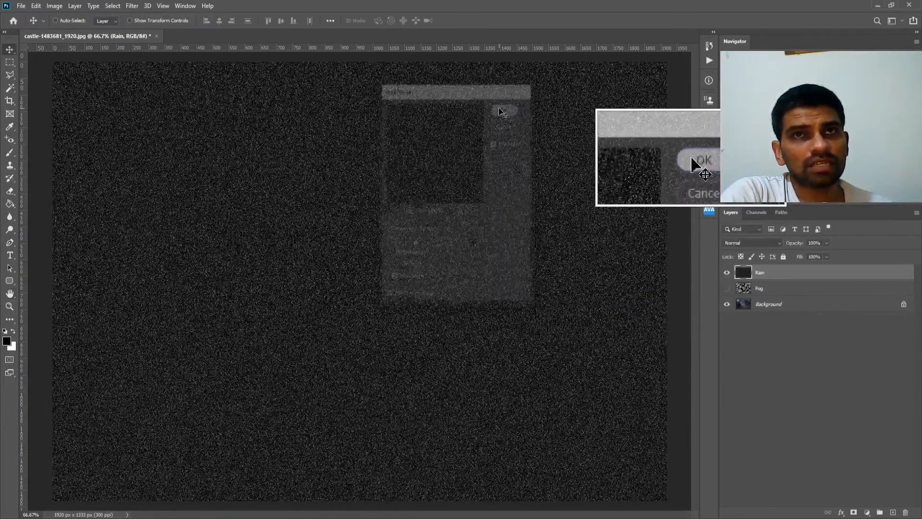
Step: Apply Motion Blur to the Rain layer's noise with an angle of -48° and a distance of 32 pixels
left_click(132, 6)
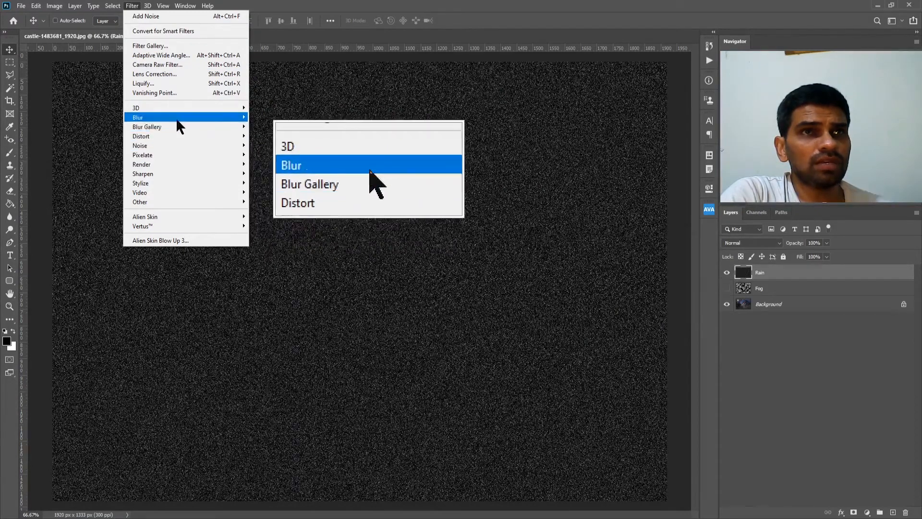
mouse_move(177, 120)
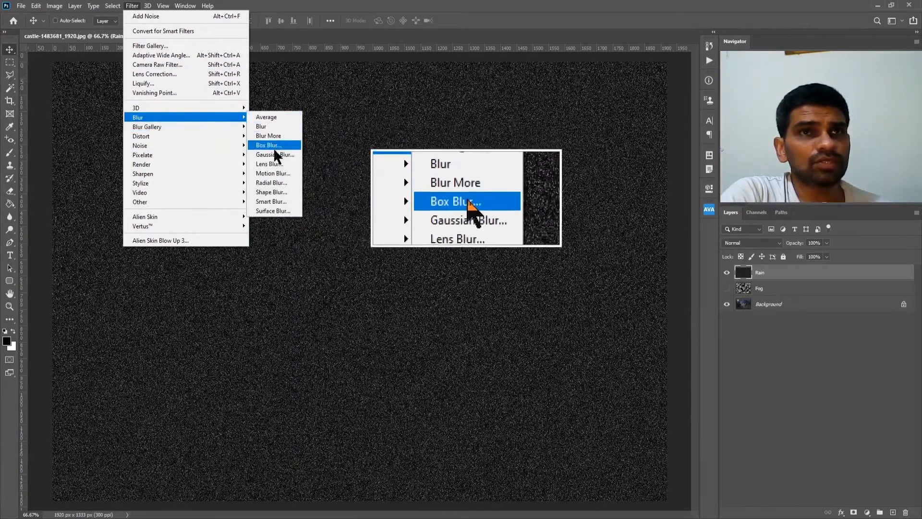
left_click(286, 178)
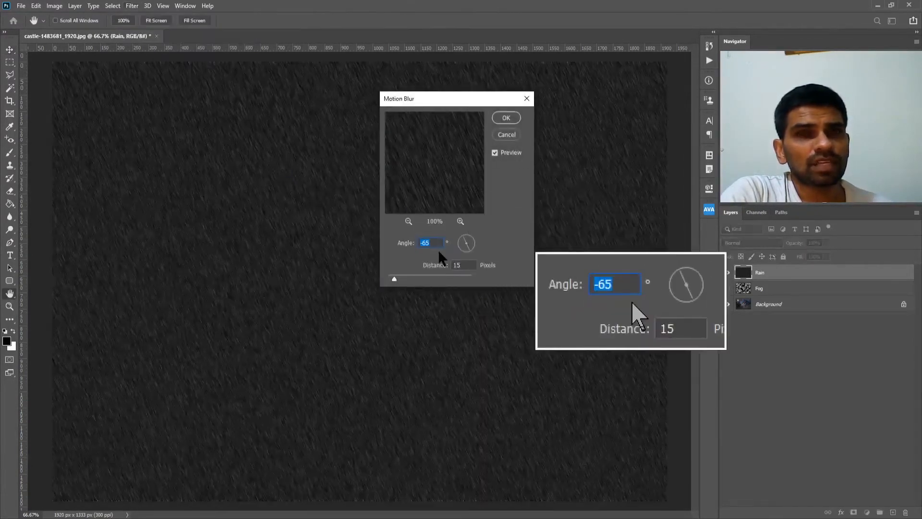
left_click(463, 238)
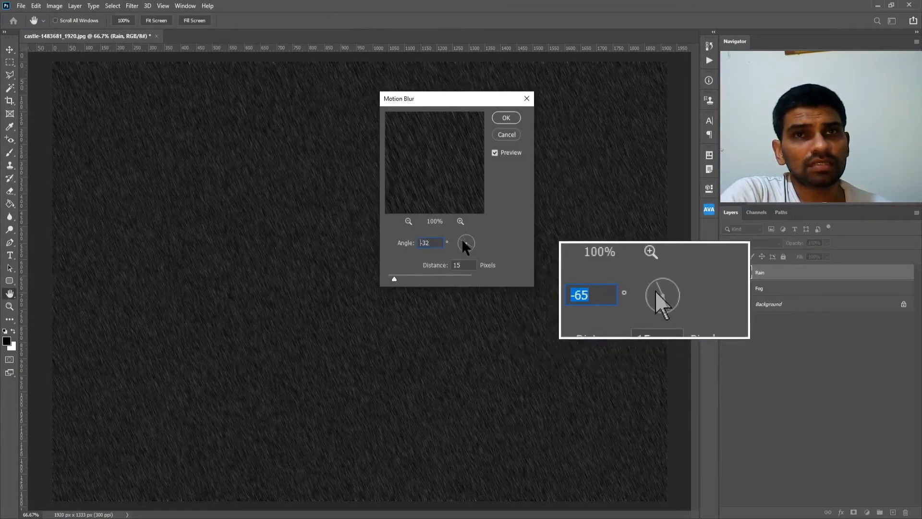
left_click(463, 242)
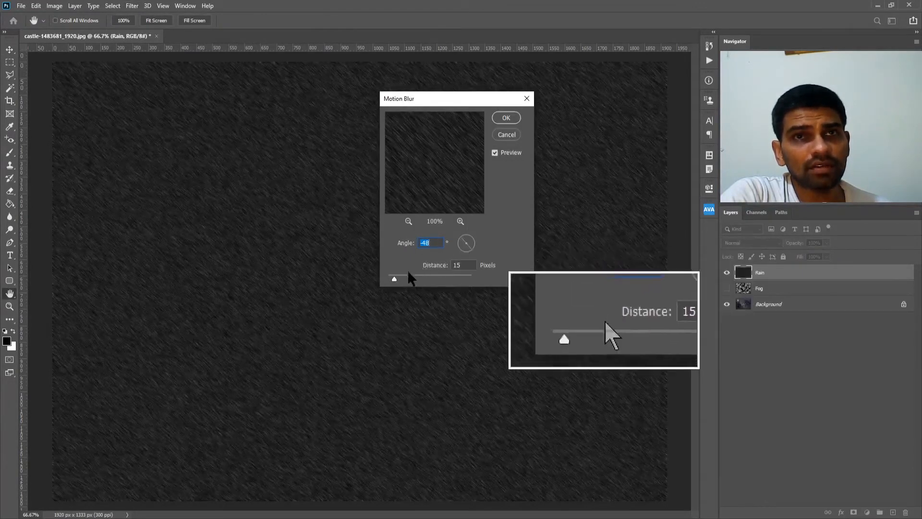
left_click_drag(394, 279, 407, 279)
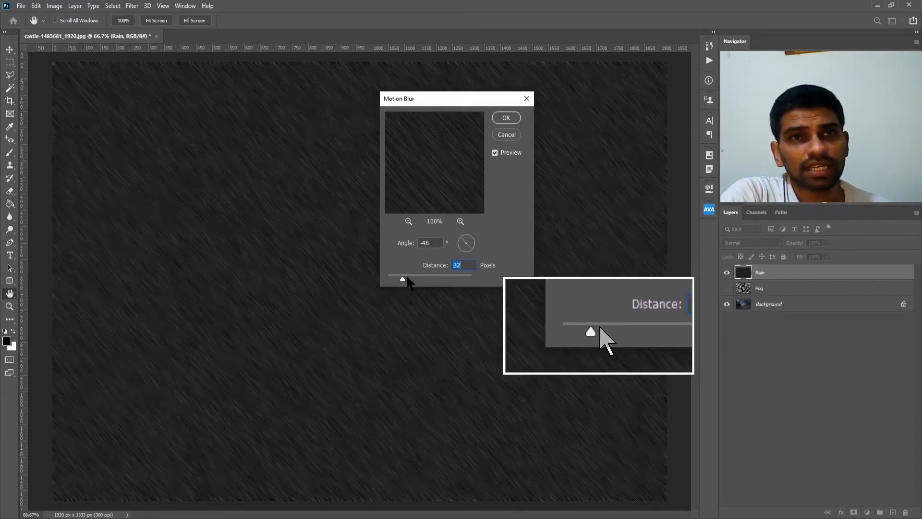
left_click(502, 120)
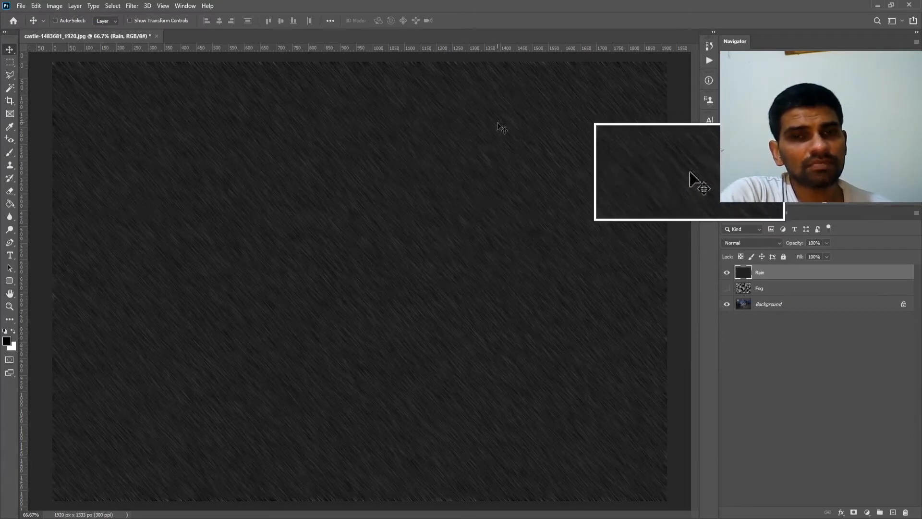
Step: Increase the Rain layer's contrast with Levels, setting the black input to 26 and the white input to 196
key("ctrl")
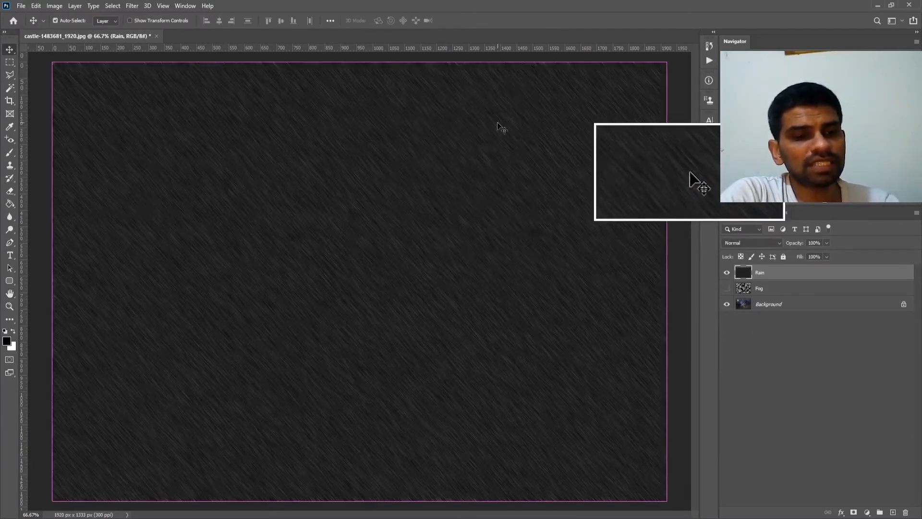
key("ctrl+l")
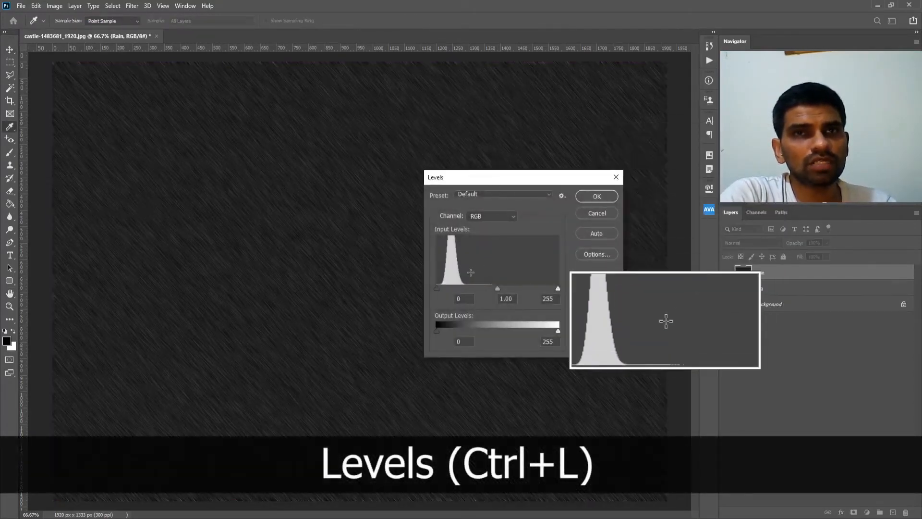
left_click_drag(437, 289, 448, 286)
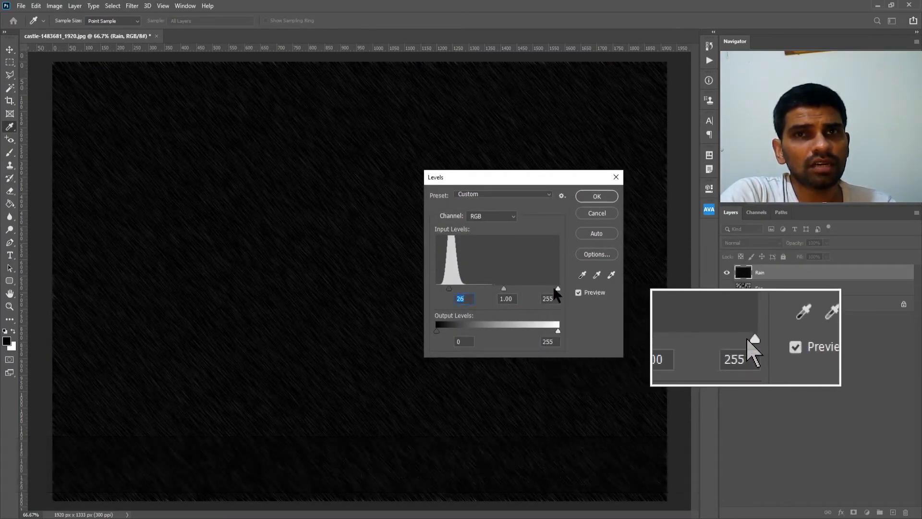
left_click_drag(558, 289, 529, 289)
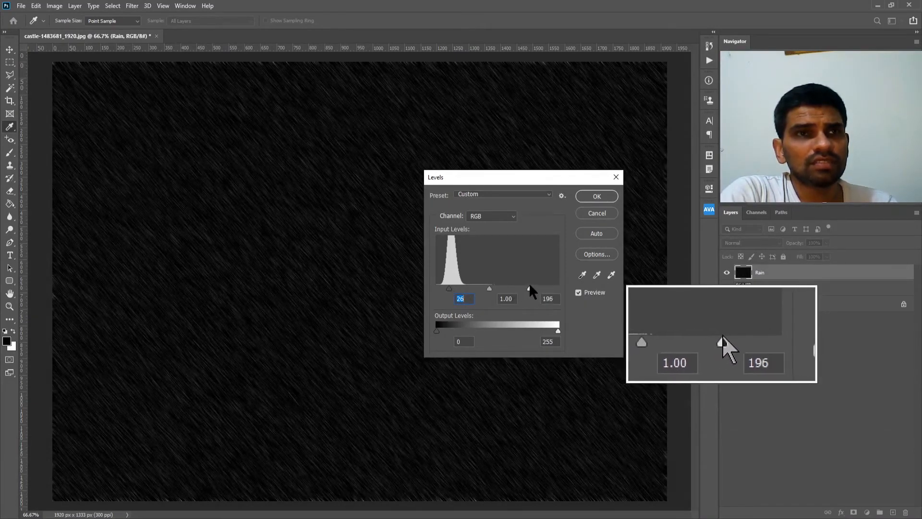
left_click(587, 196)
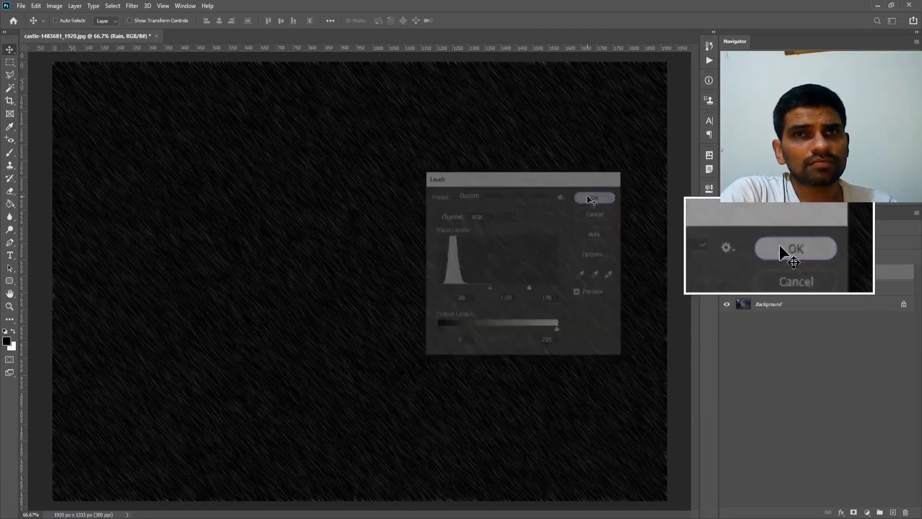
key("v")
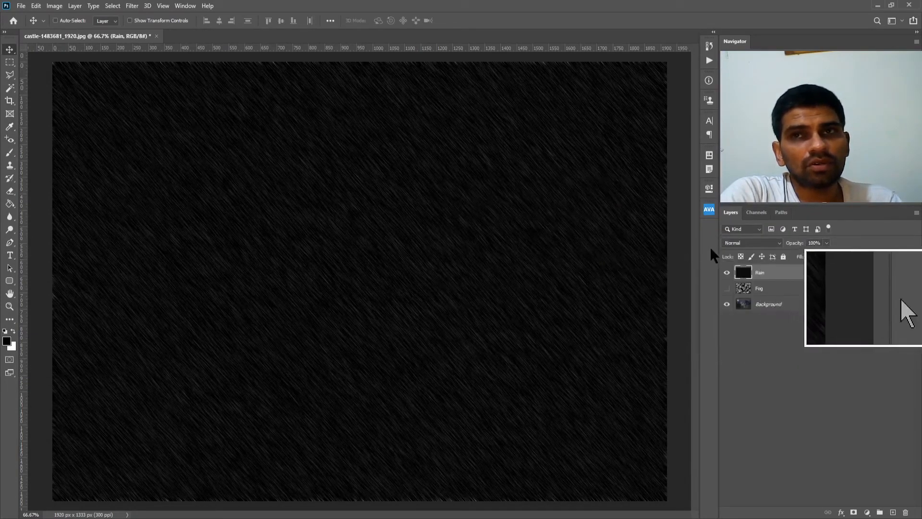
Step: Set the Rain layer's blend mode to Screen and its opacity to 68%
left_click(750, 240)
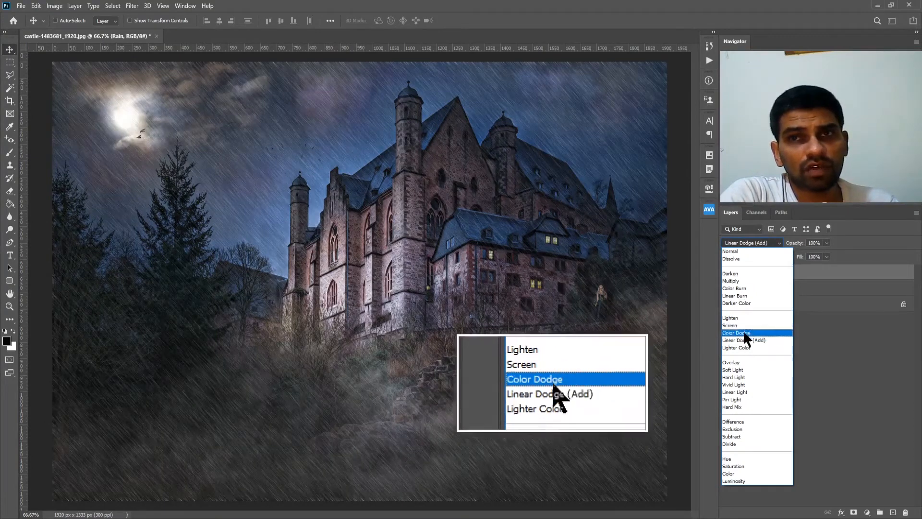
left_click(739, 326)
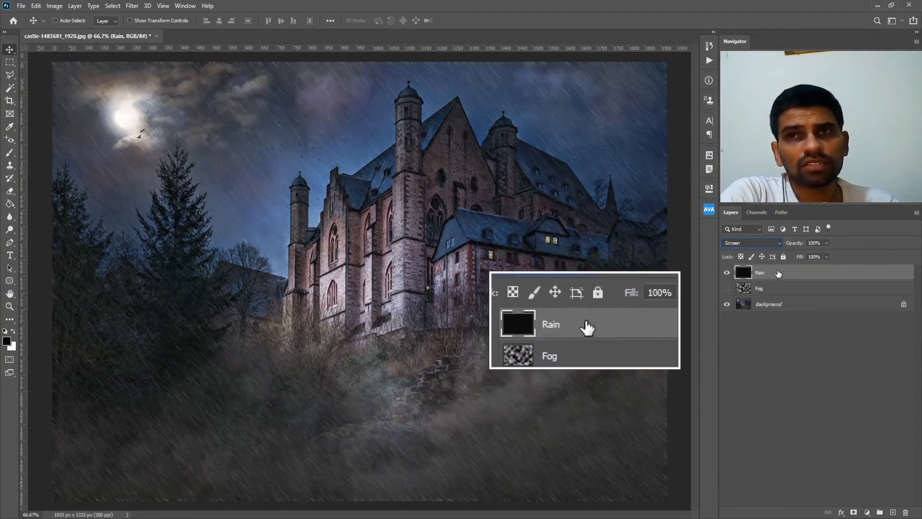
left_click(827, 242)
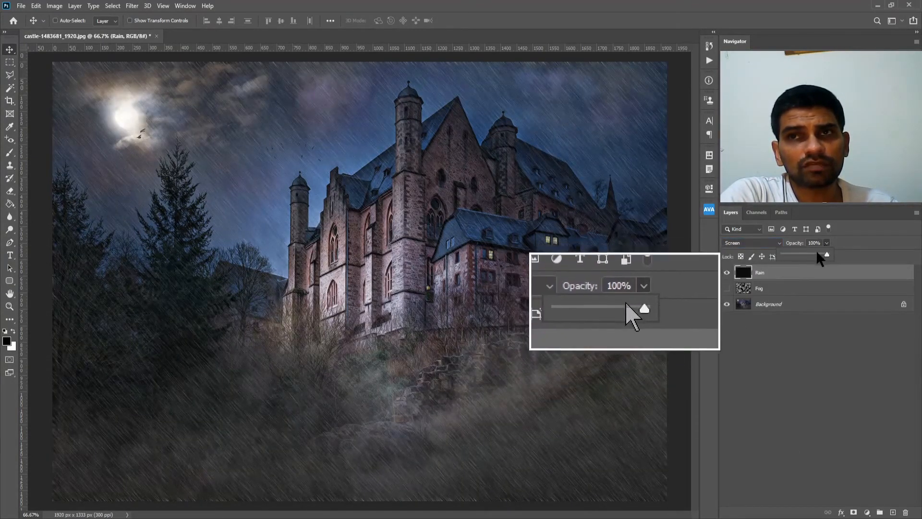
left_click_drag(829, 253, 815, 258)
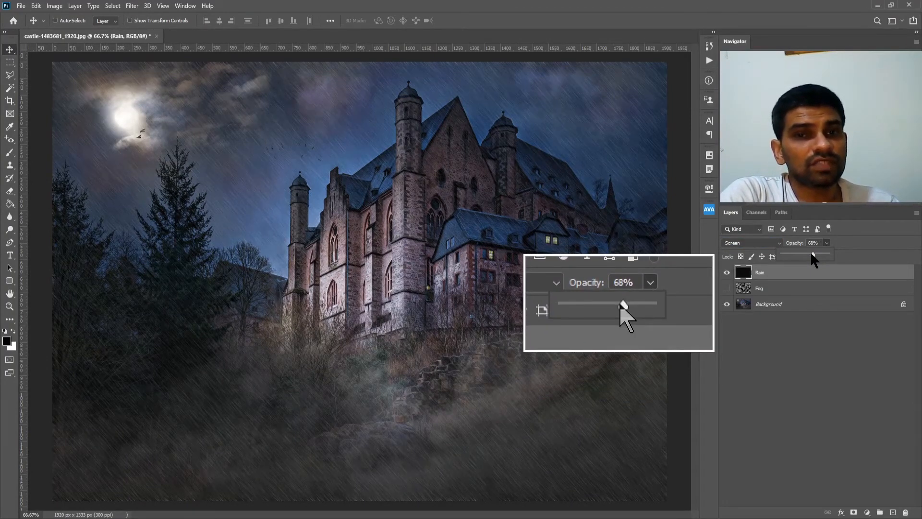
left_click(797, 276)
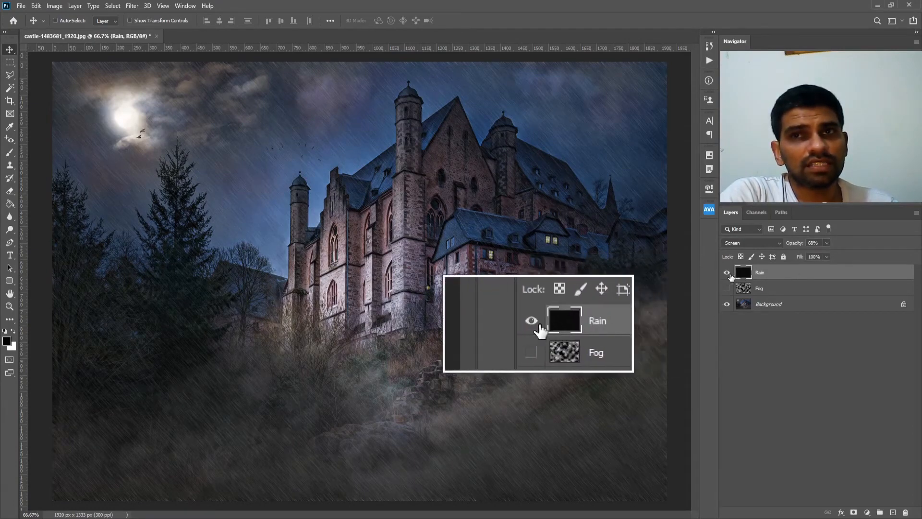
Step: Hide the Rain layer and add a new layer named Snow above it, filled with black
left_click(726, 272)
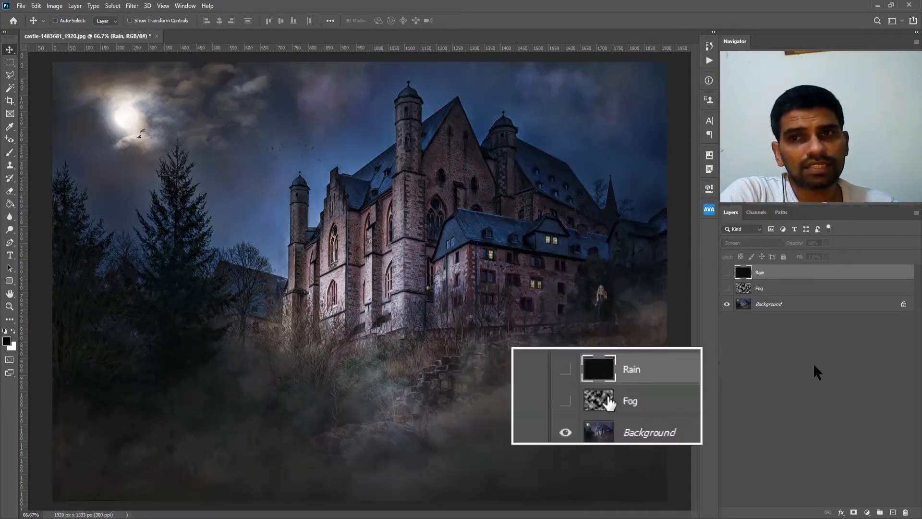
left_click(893, 512)
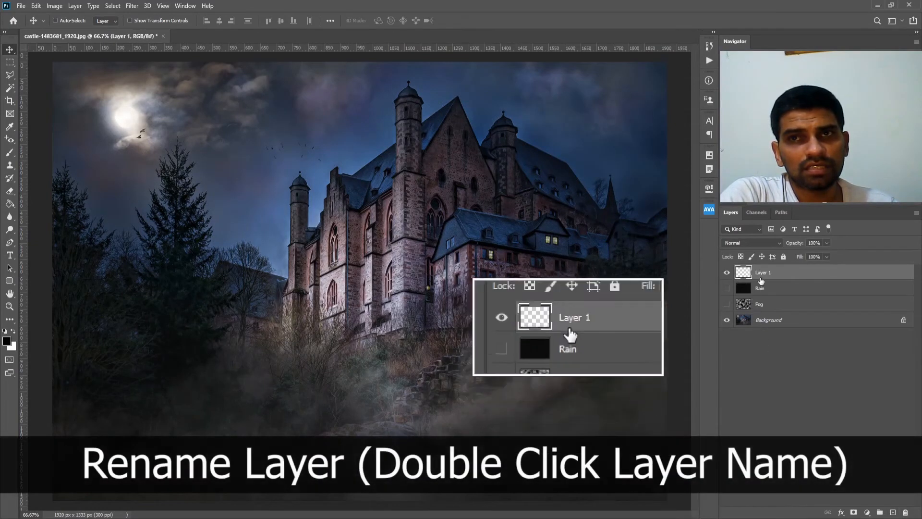
double_click(761, 273)
type("Snow")
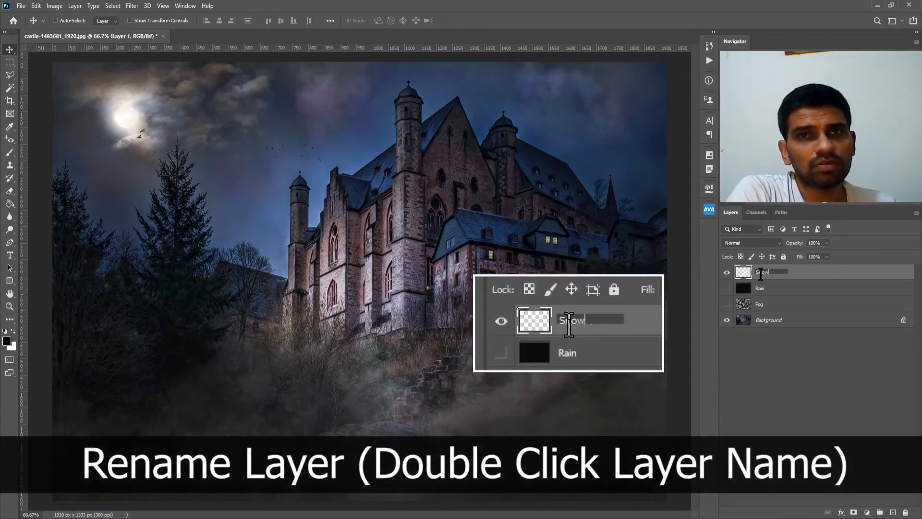
key("Return")
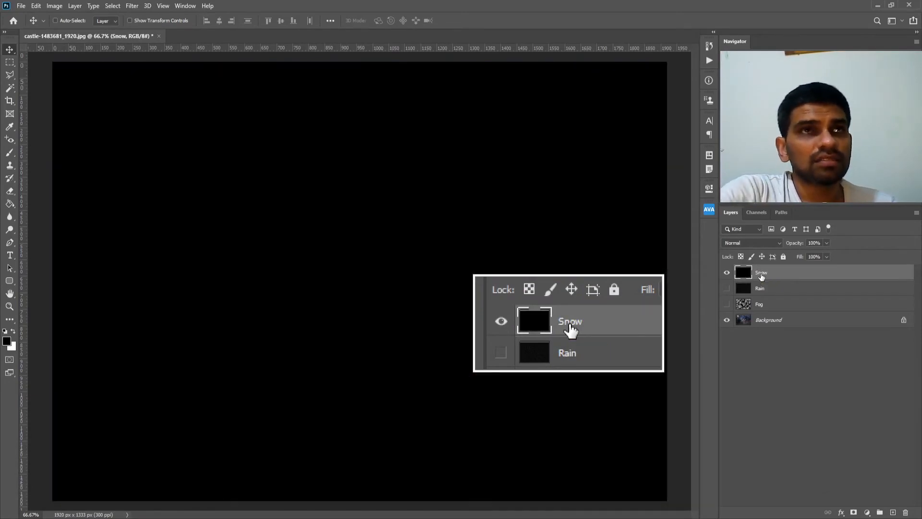
Step: Apply the Graphic Pen sketch filter to the Snow layer with stroke length 6, Right Diagonal direction and a light/dark balance giving sparse white strokes
left_click(133, 6)
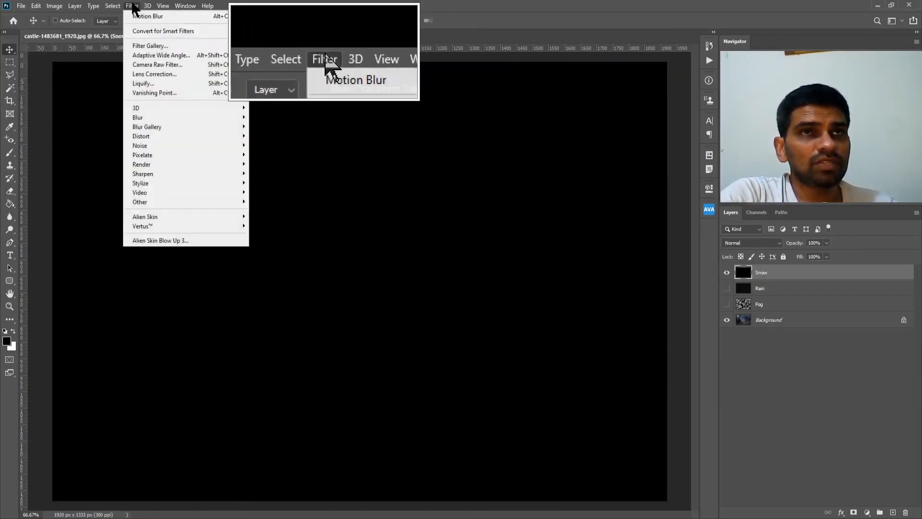
left_click(138, 46)
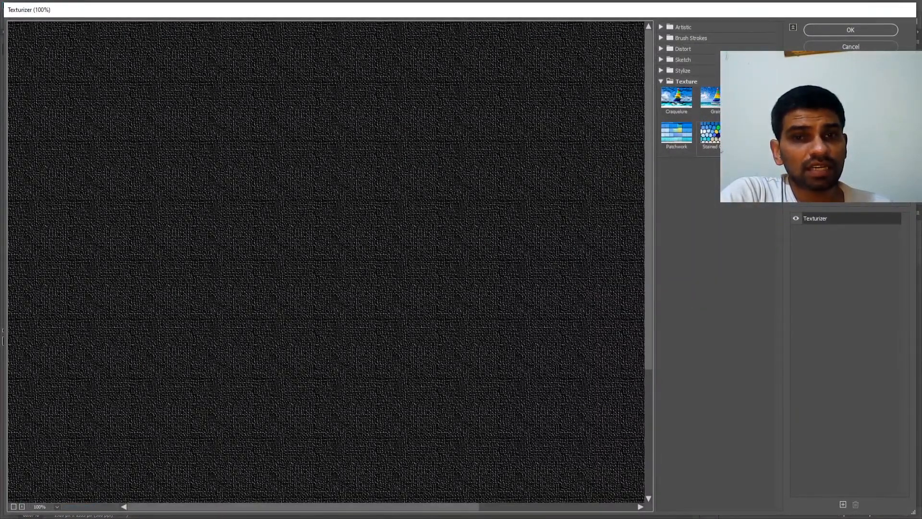
left_click(661, 60)
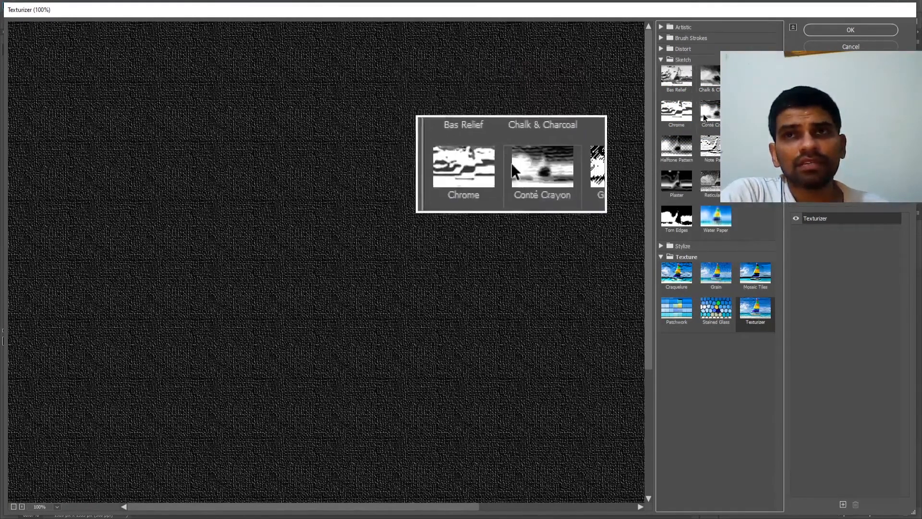
left_click(750, 118)
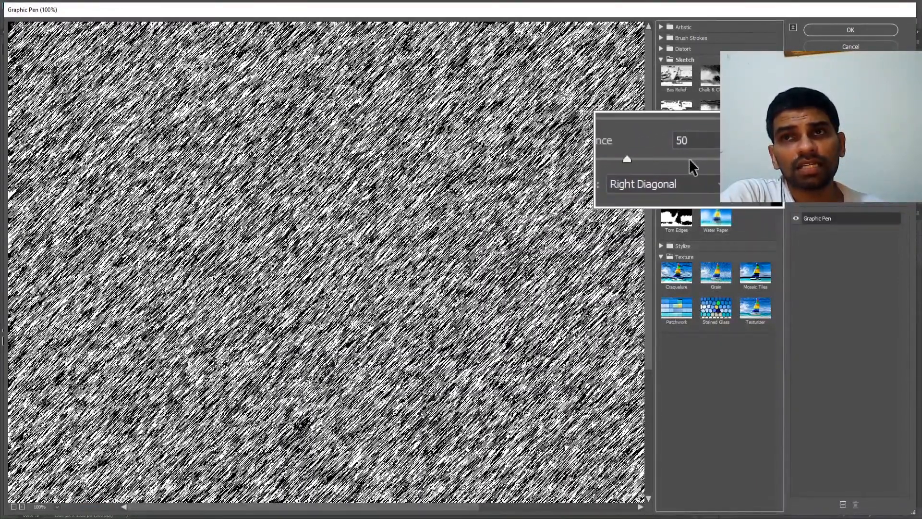
left_click(690, 160)
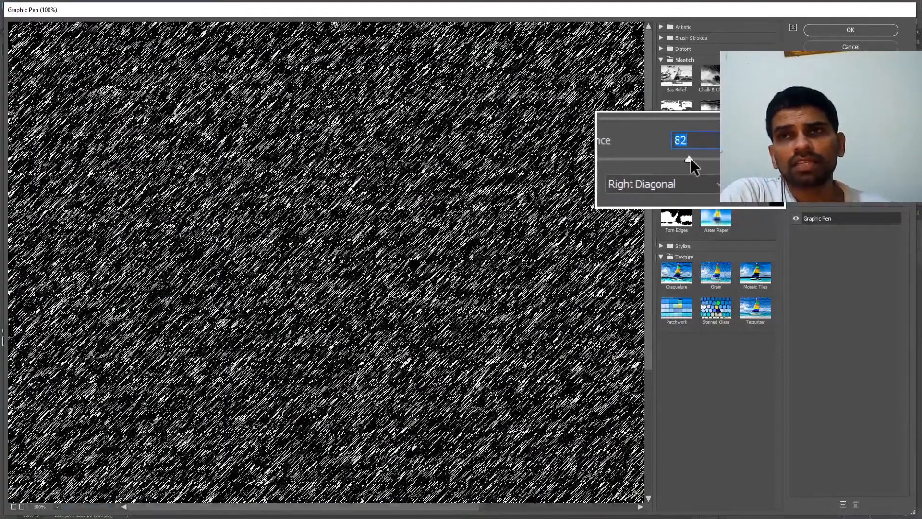
mouse_move(691, 161)
left_mouse_down()
mouse_move(702, 165)
mouse_move(687, 141)
mouse_move(632, 139)
mouse_move(678, 144)
mouse_move(643, 140)
left_mouse_up()
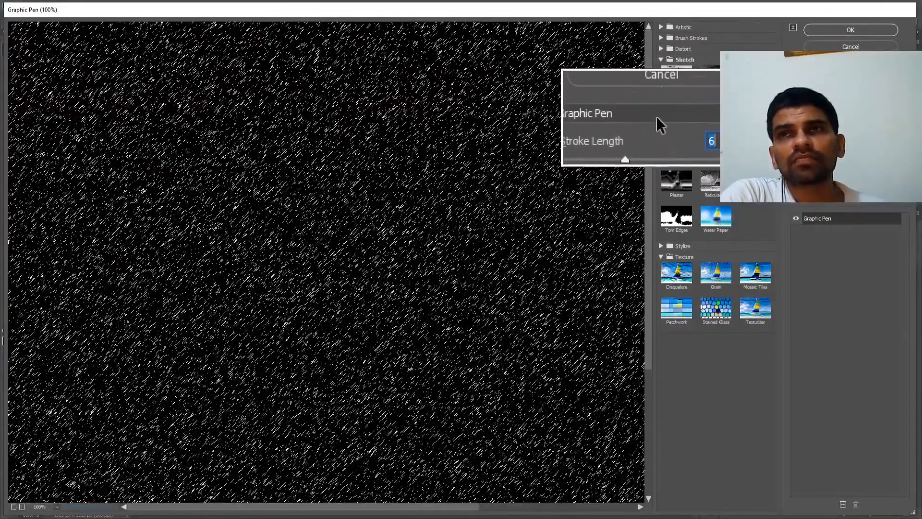
left_click(846, 30)
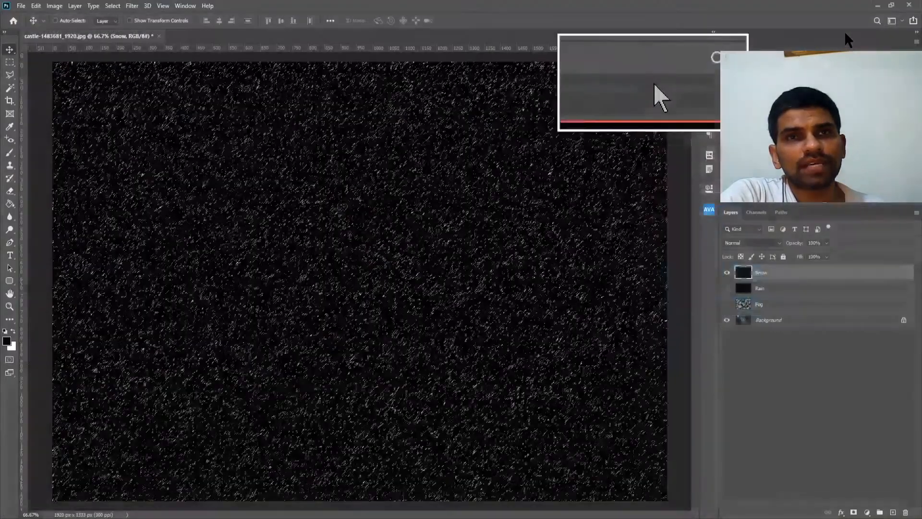
Step: Apply Gaussian Blur to the Snow layer with a radius of 4.4 pixels
left_click(134, 8)
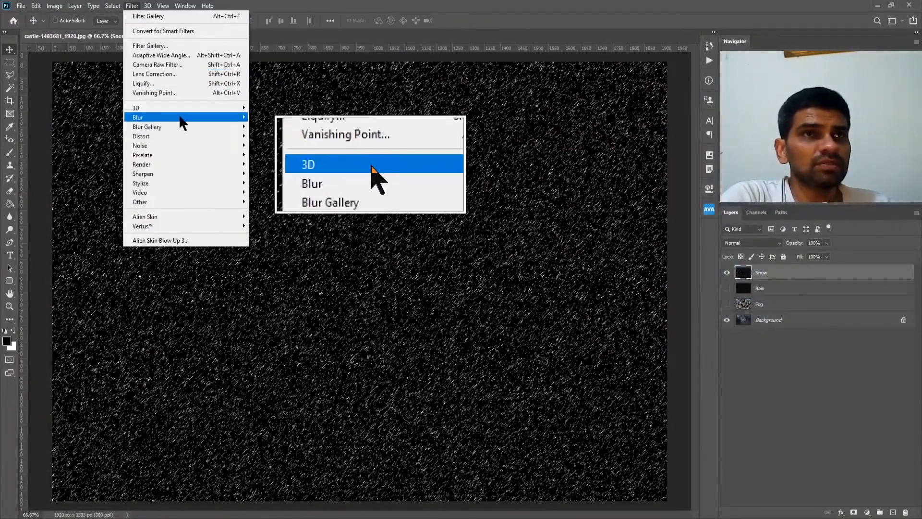
mouse_move(188, 116)
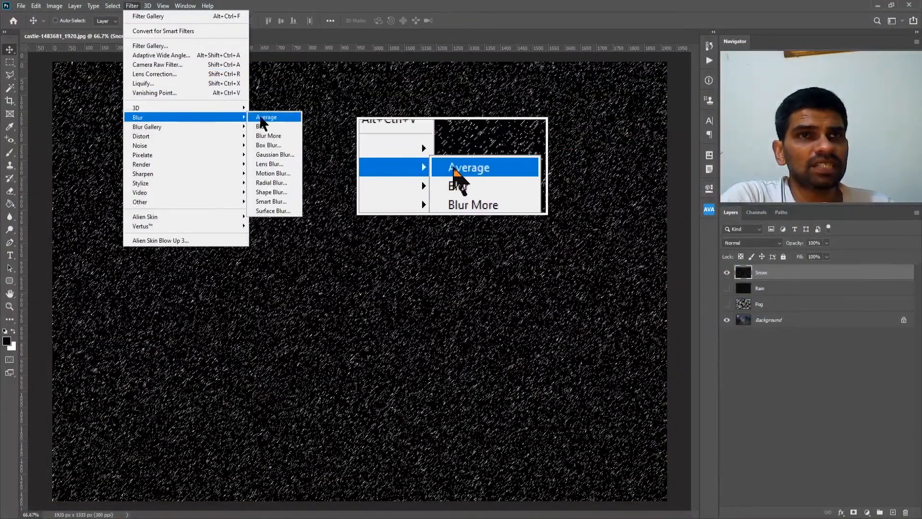
left_click(299, 156)
left_click_drag(508, 359, 533, 360)
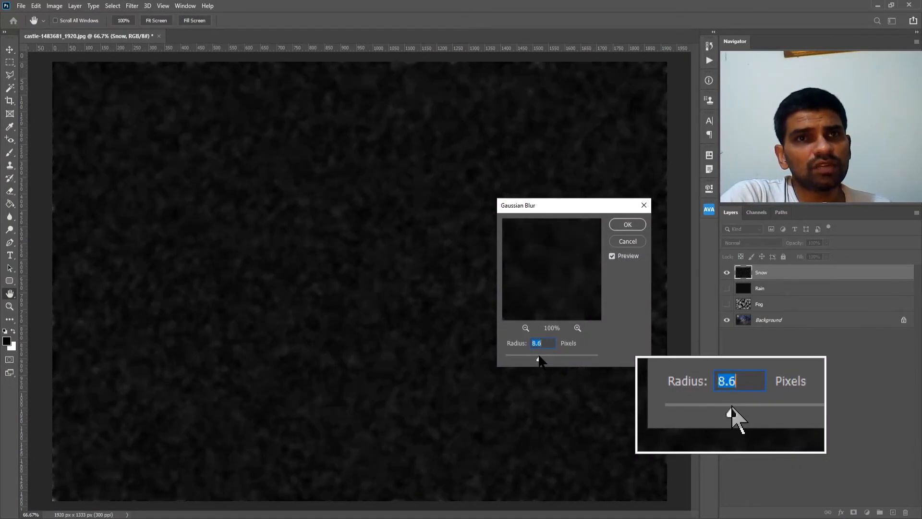
left_click_drag(539, 358, 527, 358)
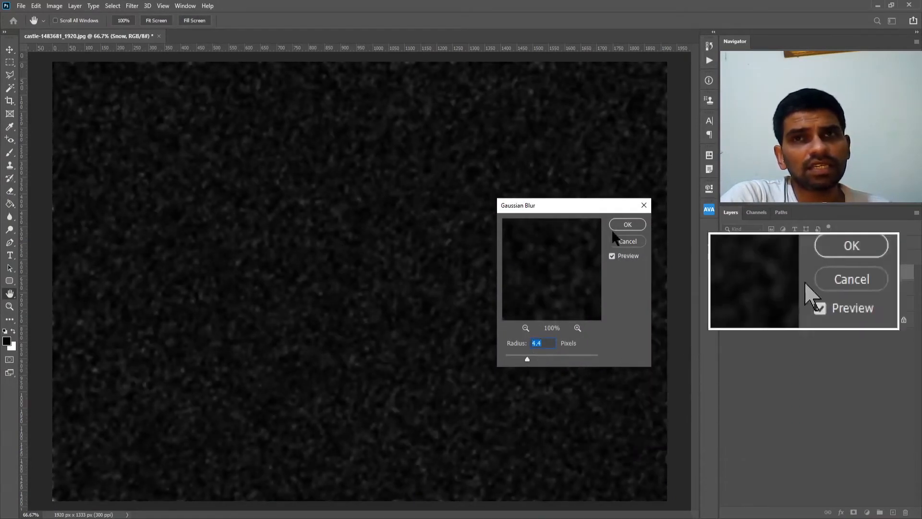
left_click(626, 225)
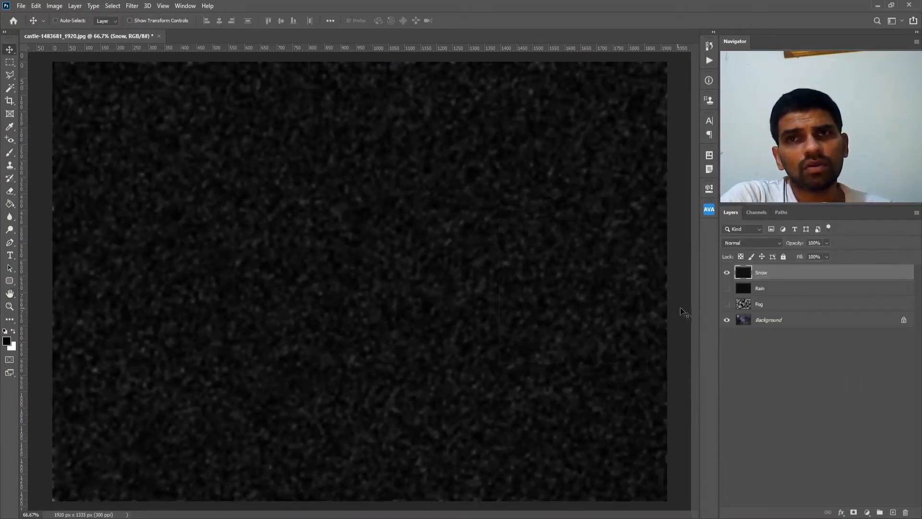
Step: Set the Snow layer's blend mode to Screen and brighten its flakes with Levels using a white input of 156
left_click(758, 242)
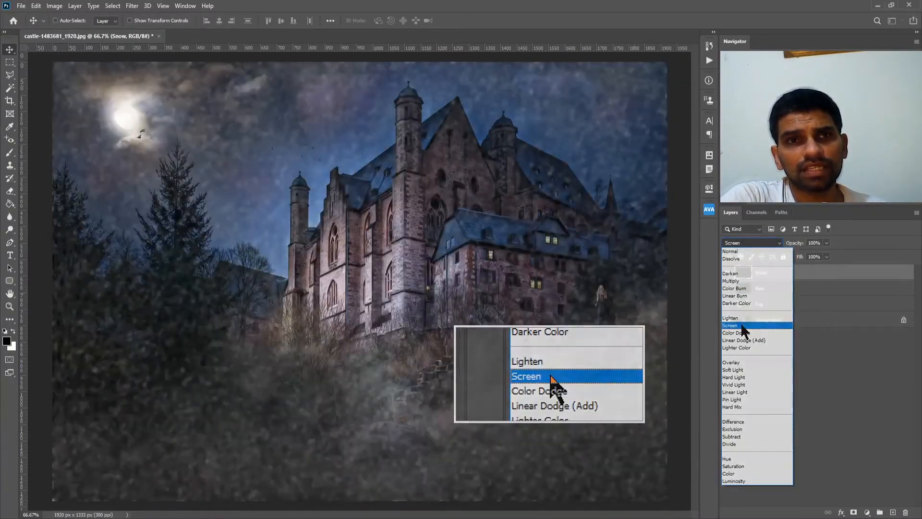
left_click(739, 325)
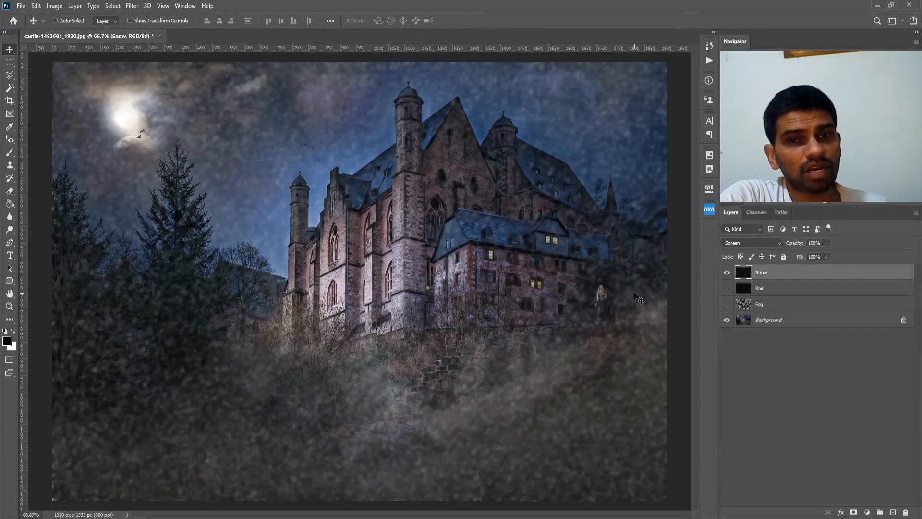
key("ctrl")
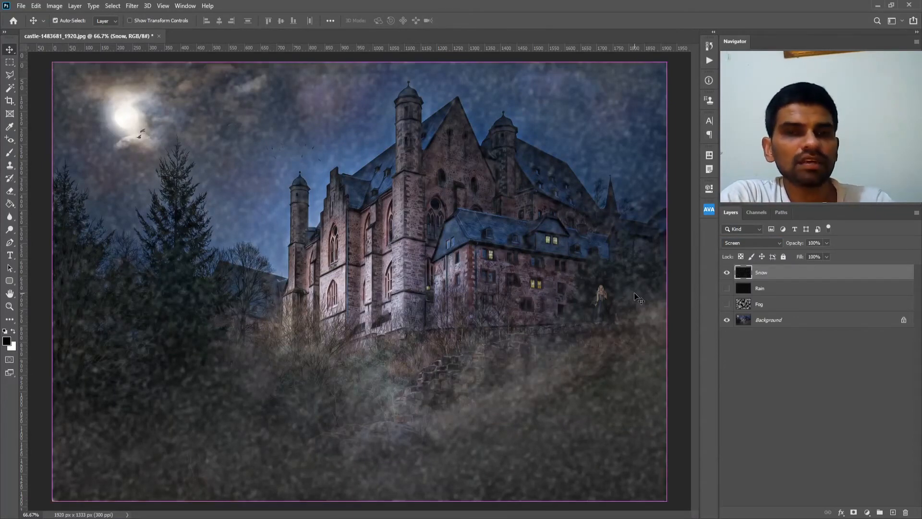
key("ctrl+l")
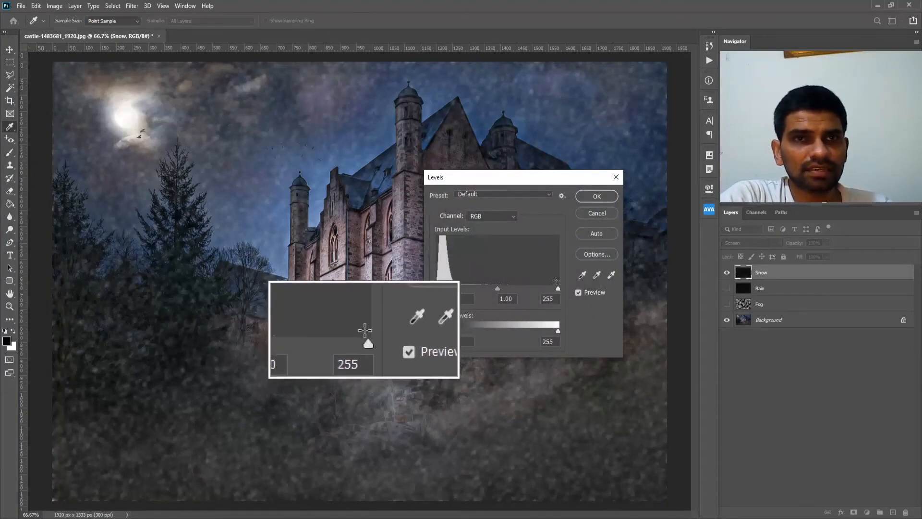
left_click_drag(558, 289, 511, 289)
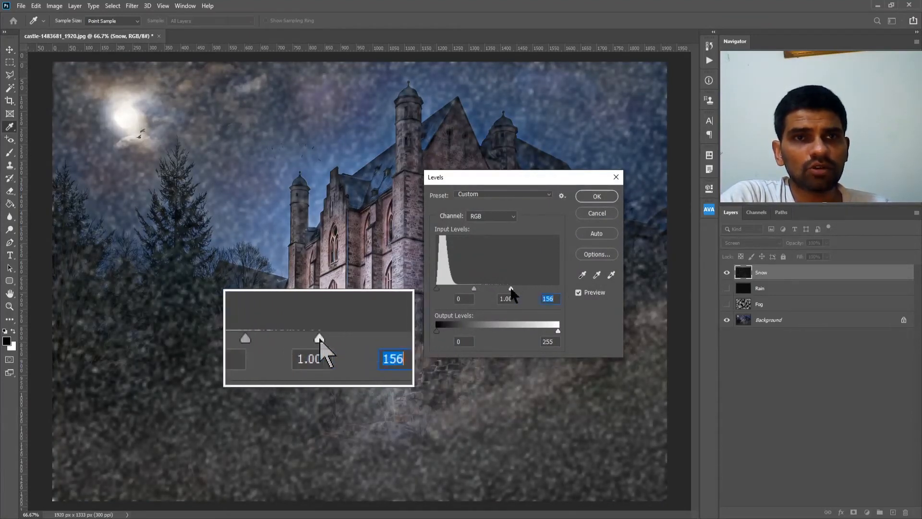
left_click(595, 195)
key("v")
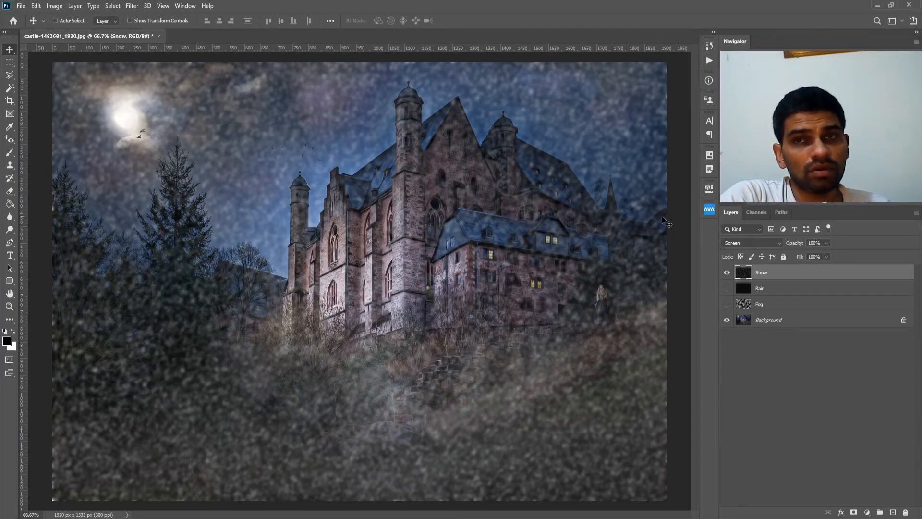
Step: Hide the Snow layer and preview the Rain and Fog effects over the castle photo, leaving only Fog shown above the background
left_click(727, 272)
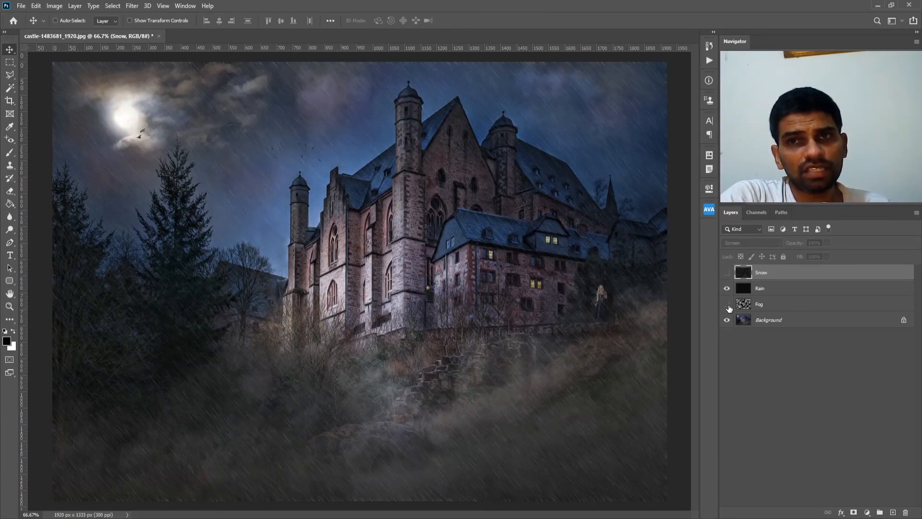
left_click(727, 304)
left_click(727, 289)
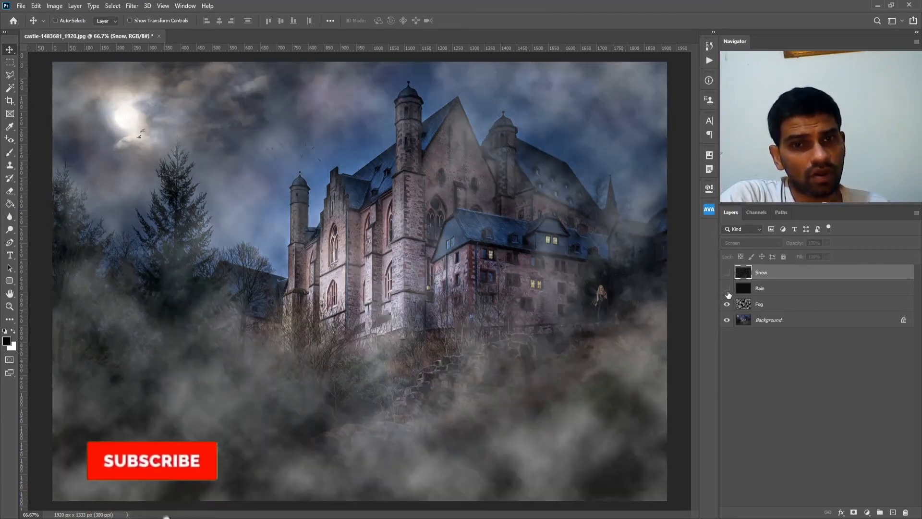